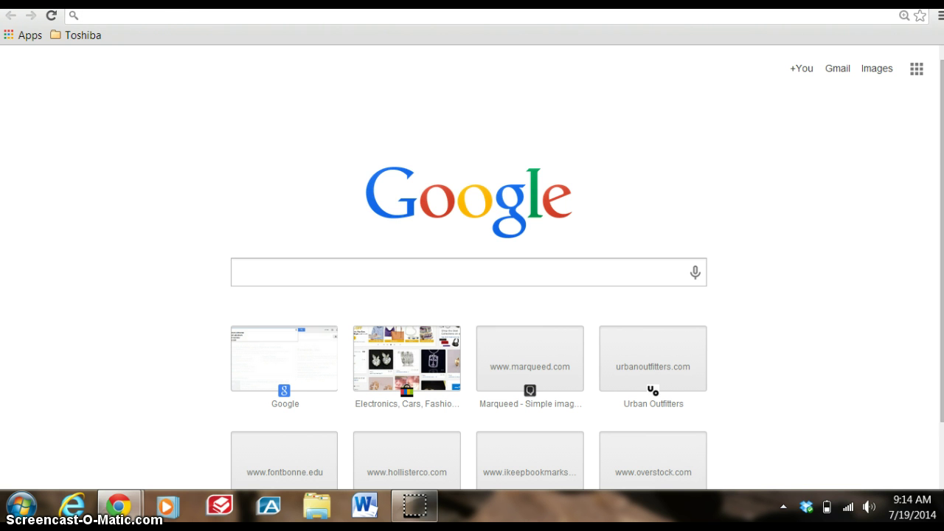
{"action": "type", "text": "ww"}
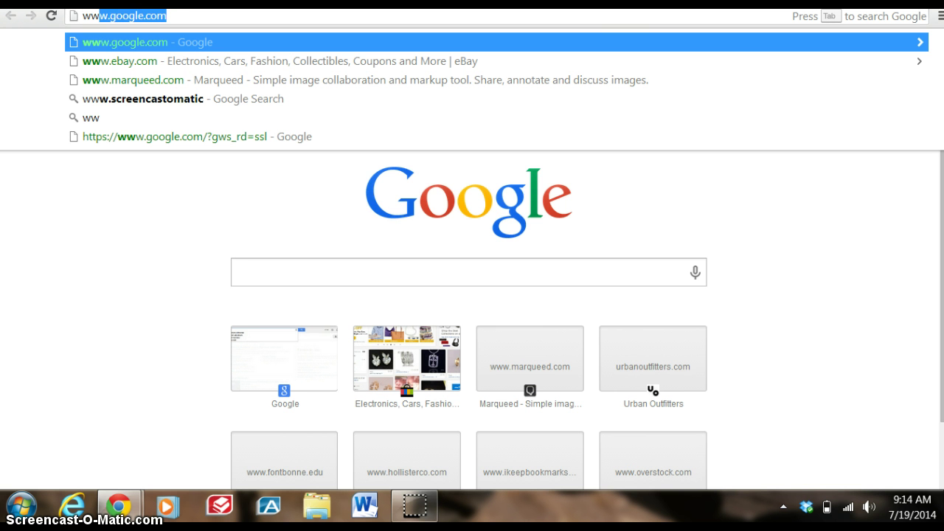
{"action": "type", "text": "w"}
{"action": "type", "text": ".mar"}
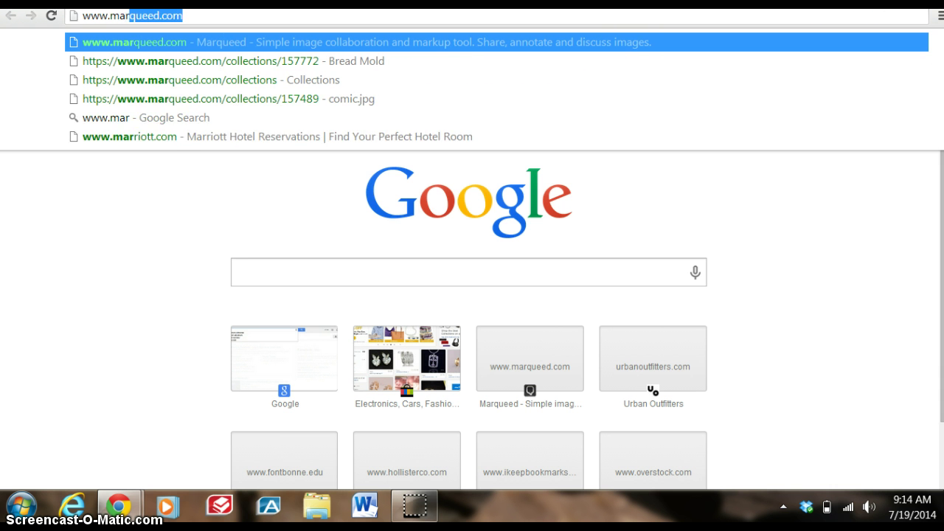
{"action": "type", "text": "queed.com"}
{"action": "key", "text": "Return"}
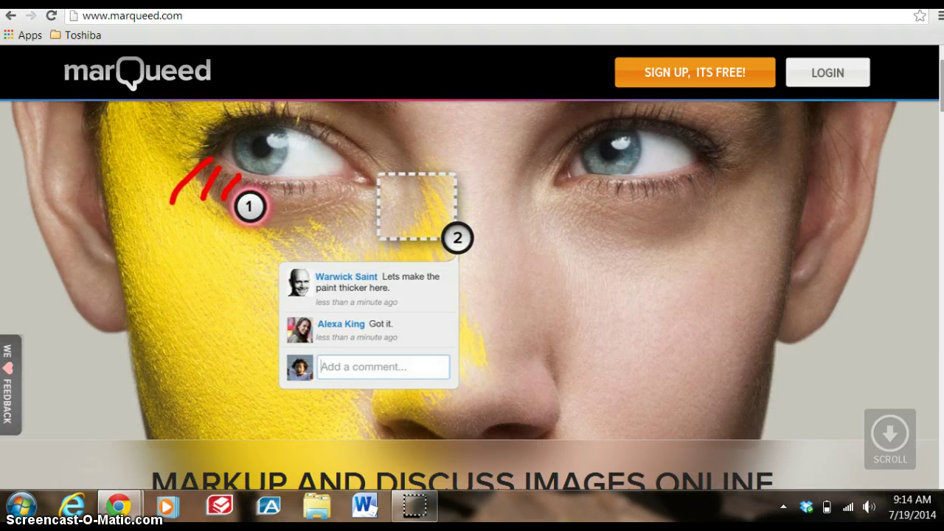
{"action": "scroll", "coordinate": [472, 295], "scroll_direction": "down", "scroll_amount": 5}
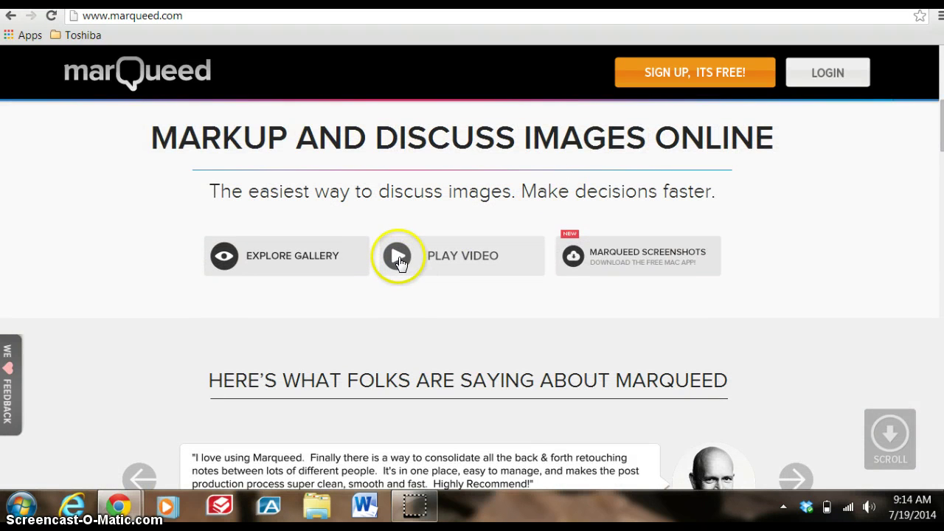
Play Marqueed's animated introduction video through to its end at 1:32.
{"action": "left_click", "coordinate": [398, 258]}
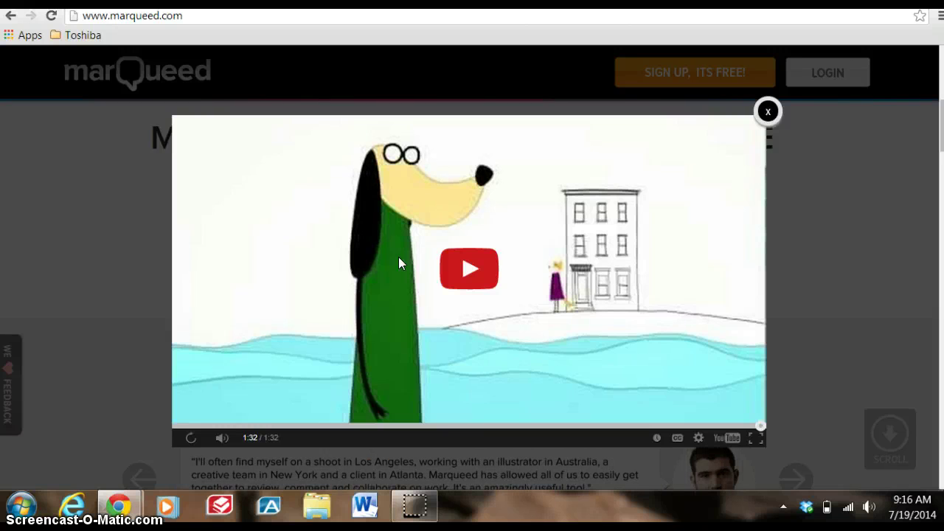
Close the video, view the Sign Up form's Facebook, Google and email options, then dismiss it.
{"action": "left_click", "coordinate": [768, 111]}
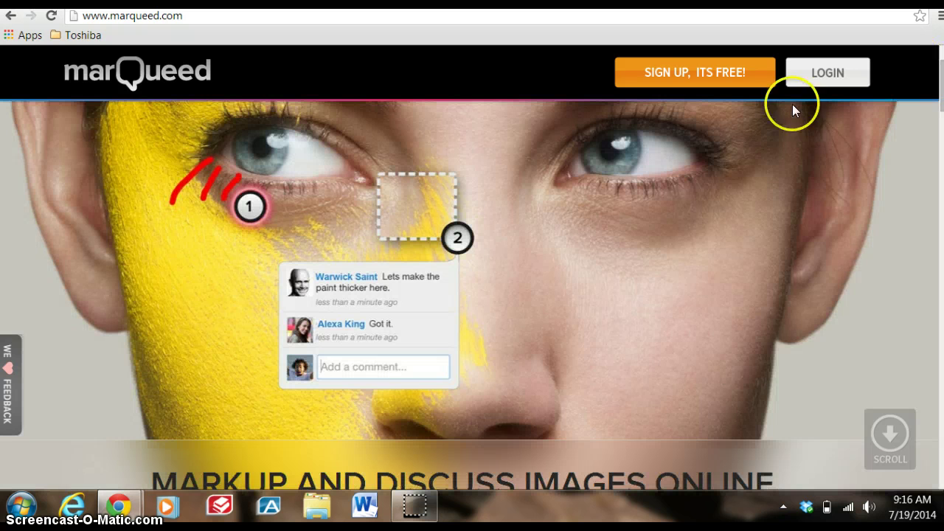
{"action": "left_click", "coordinate": [688, 73]}
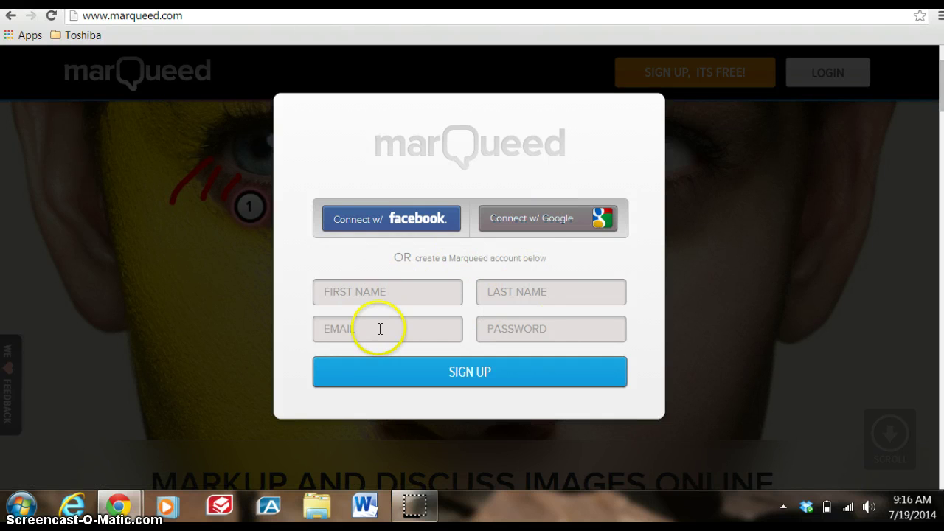
{"action": "left_click", "coordinate": [488, 391]}
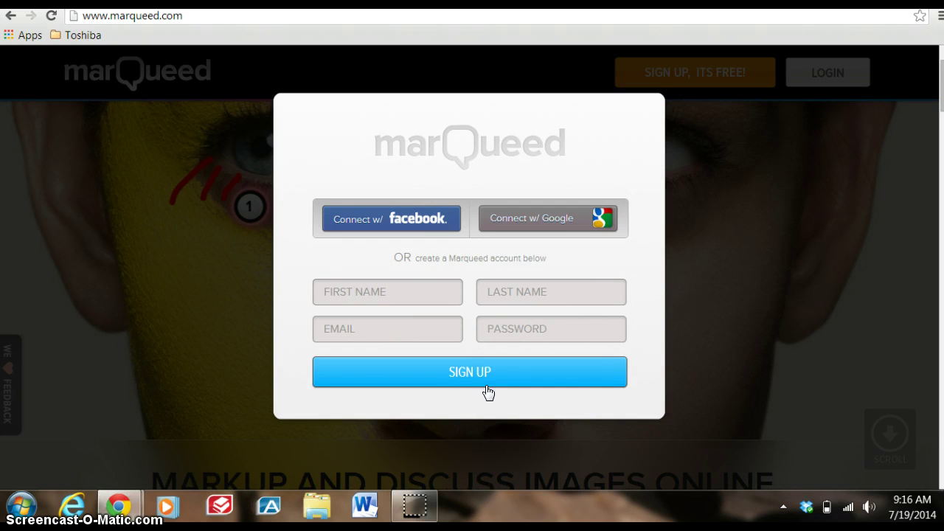
{"action": "left_click", "coordinate": [803, 247]}
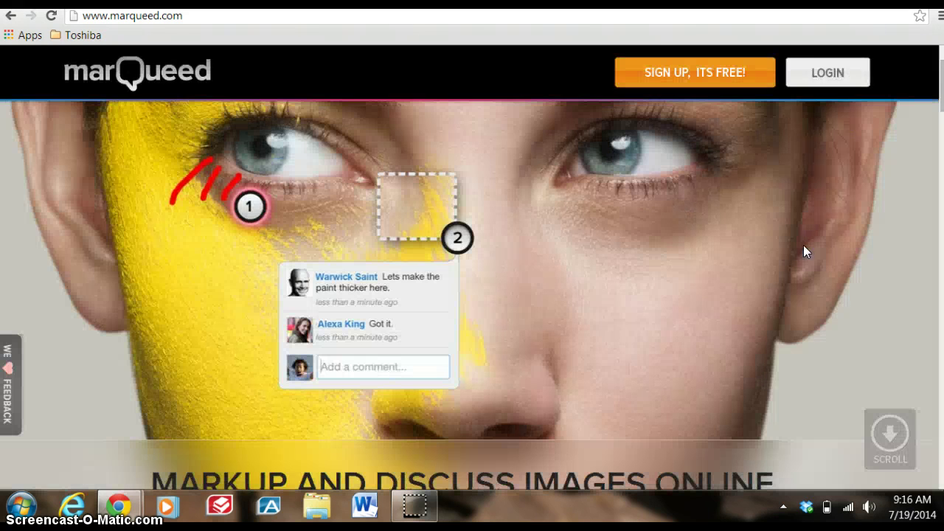
Log in with the saved account e-mail and the account password.
{"action": "left_click", "coordinate": [826, 72]}
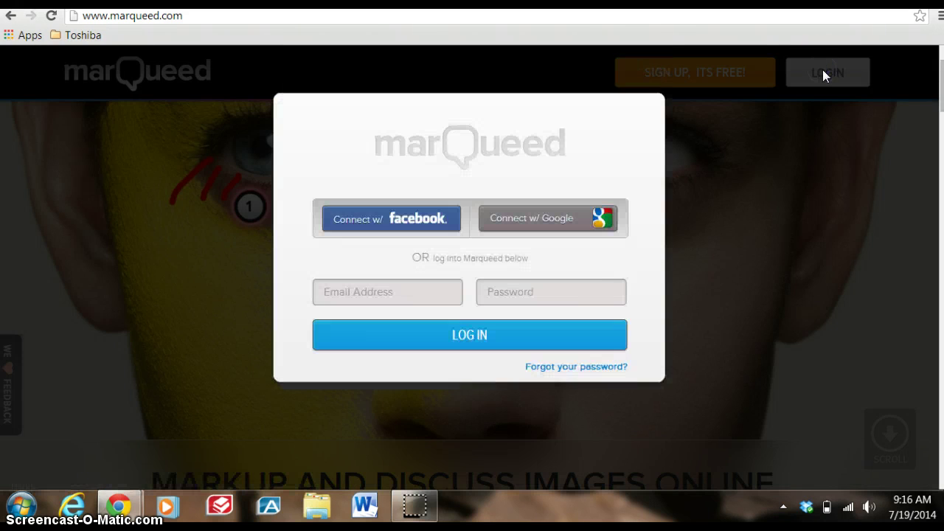
{"action": "left_click", "coordinate": [341, 293]}
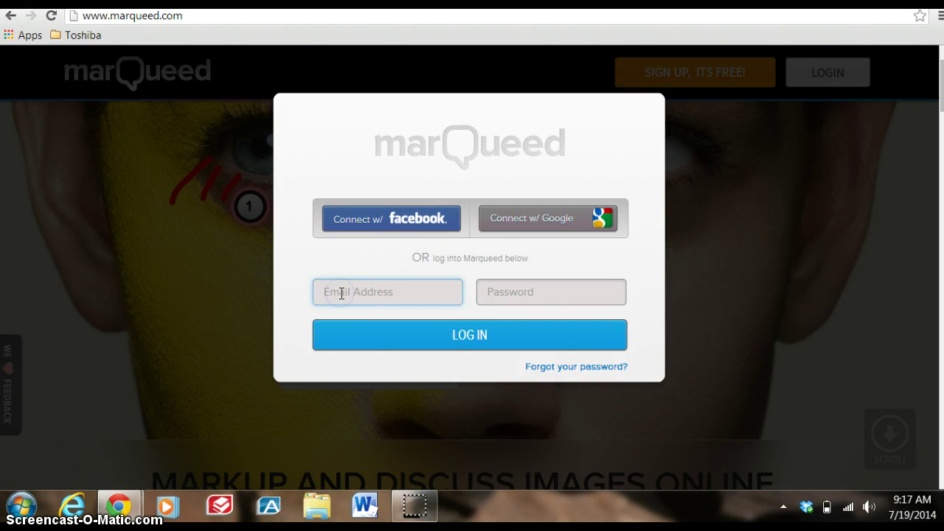
{"action": "type", "text": "schnip"}
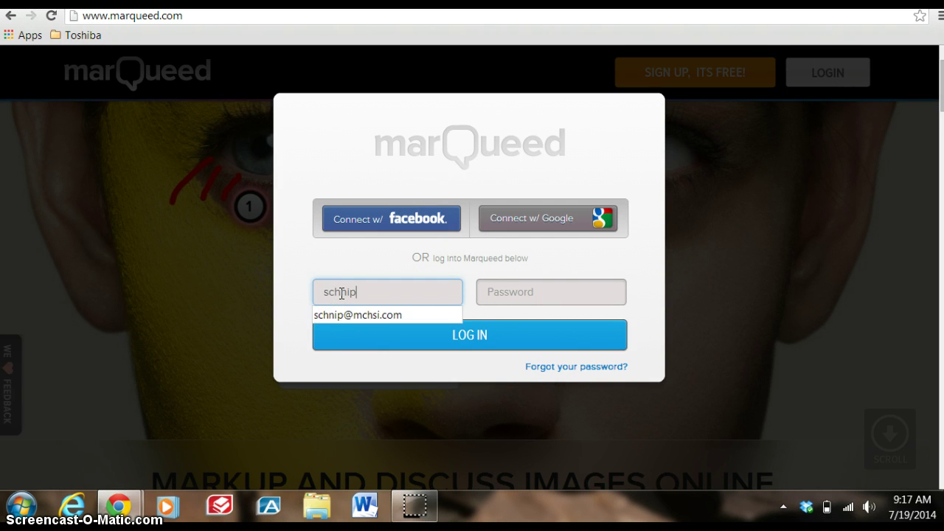
{"action": "left_click", "coordinate": [346, 314]}
{"action": "left_click", "coordinate": [549, 295]}
{"action": "type", "text": "********"}
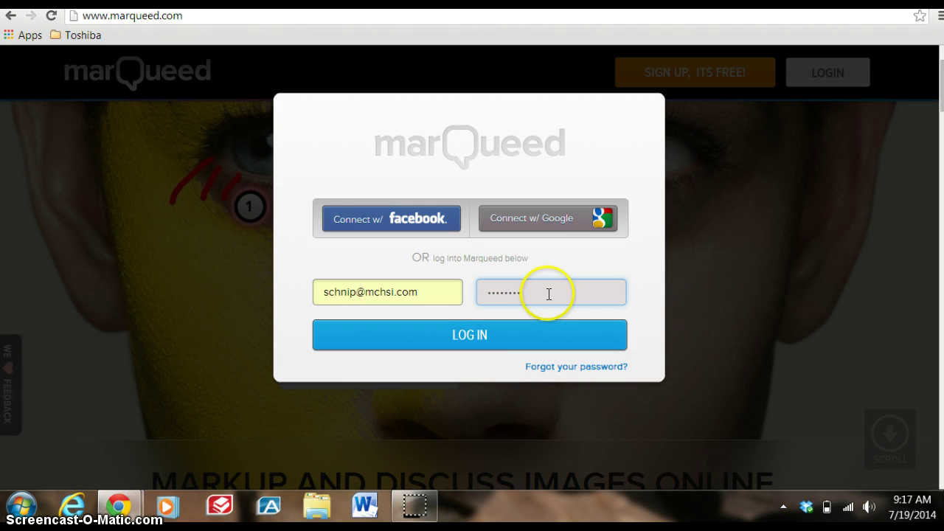
{"action": "left_click", "coordinate": [470, 334]}
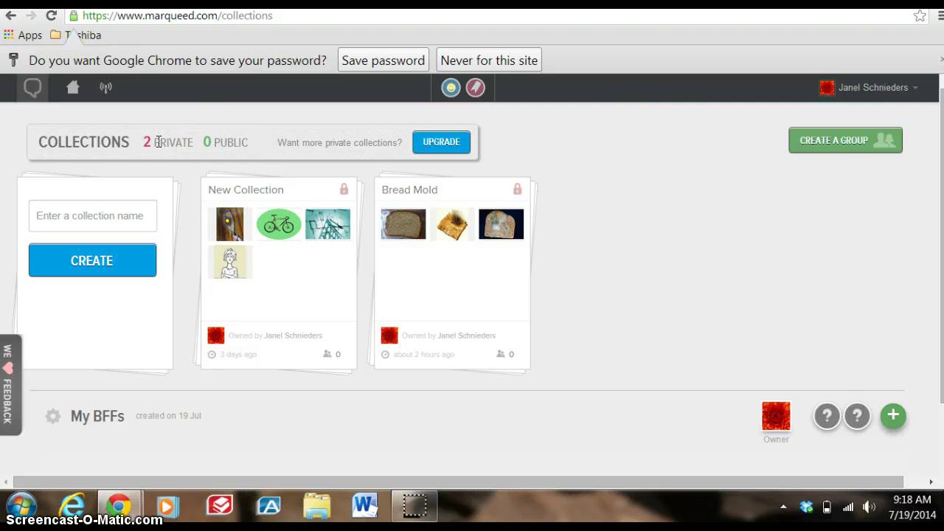
{"action": "left_click", "coordinate": [215, 140]}
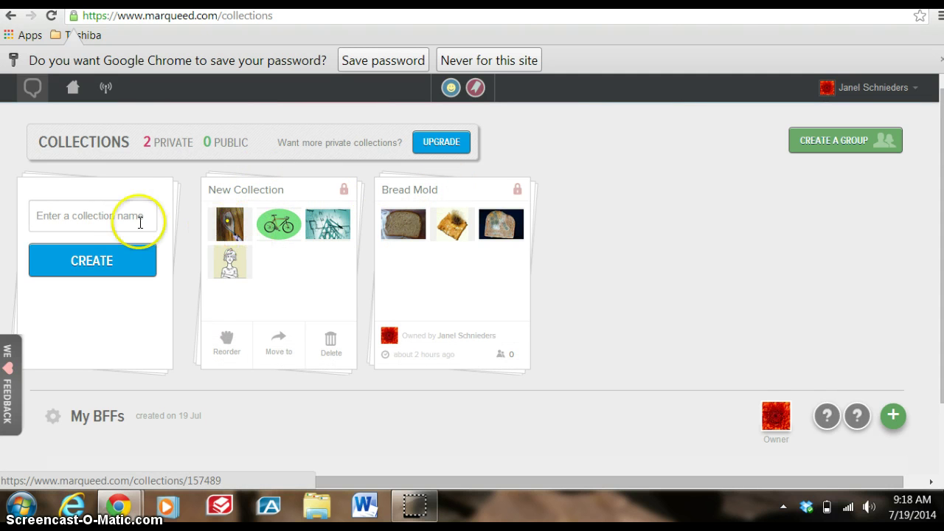
{"action": "left_click", "coordinate": [89, 206]}
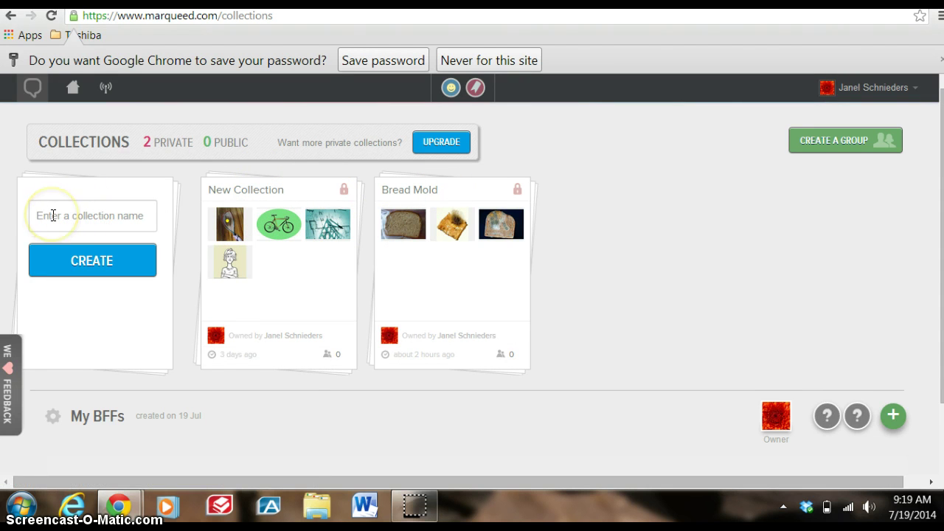
{"action": "left_click", "coordinate": [357, 138]}
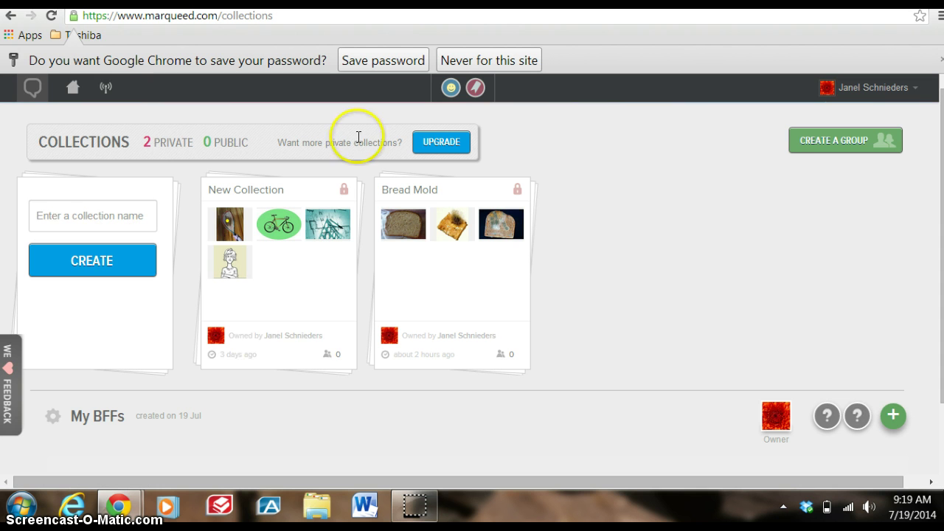
{"action": "left_click", "coordinate": [59, 215]}
{"action": "left_click", "coordinate": [63, 214]}
{"action": "left_click", "coordinate": [103, 214]}
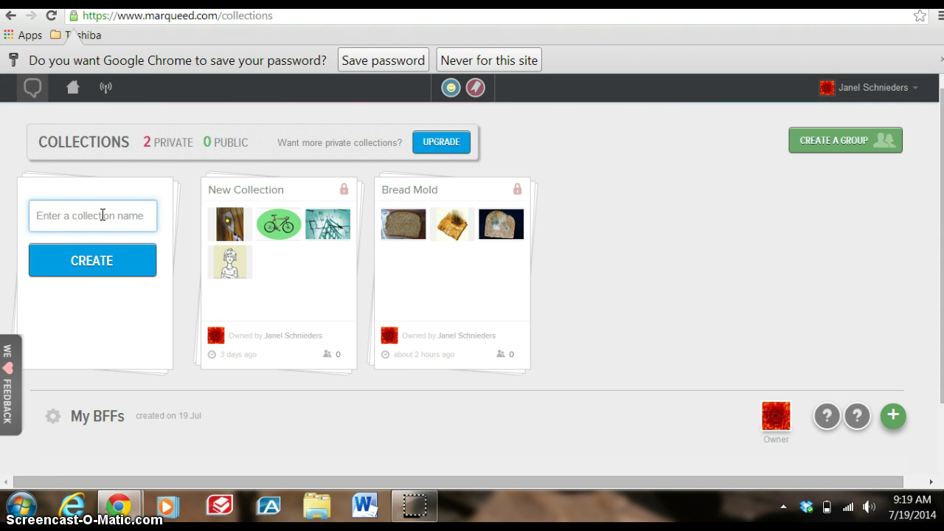
{"action": "left_click", "coordinate": [84, 268]}
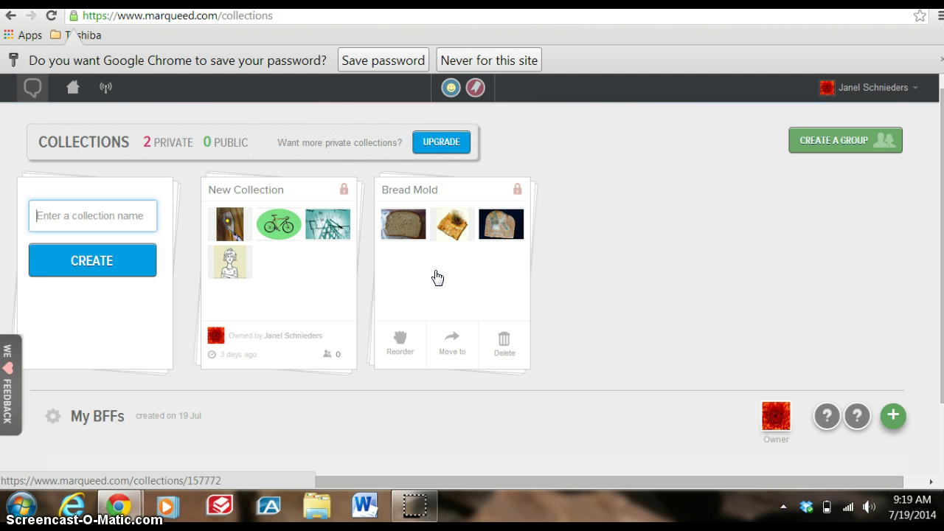
Drag the Bread Mold collection ahead of New Collection.
{"action": "left_click", "coordinate": [295, 284]}
{"action": "mouse_move", "coordinate": [427, 296]}
{"action": "left_click", "coordinate": [396, 341]}
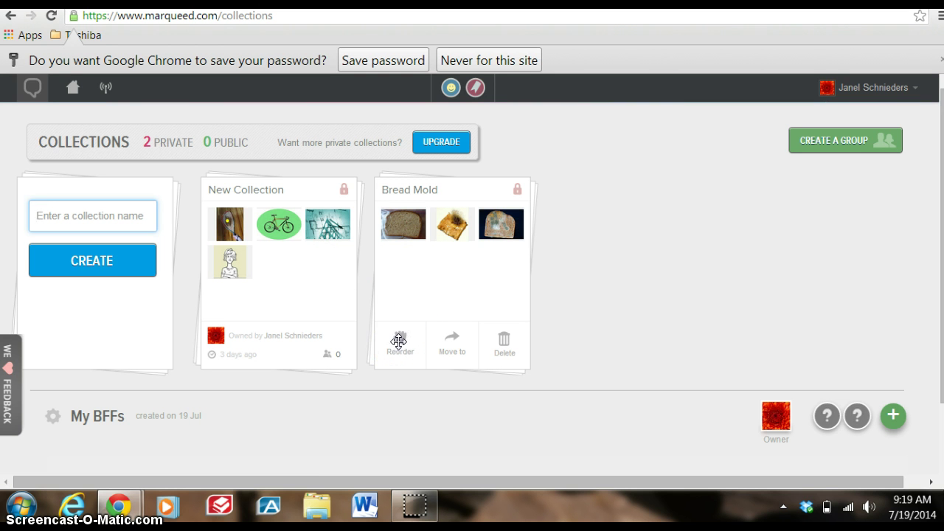
{"action": "left_click", "coordinate": [399, 341]}
{"action": "left_click_drag", "start_coordinate": [398, 340], "coordinate": [348, 344]}
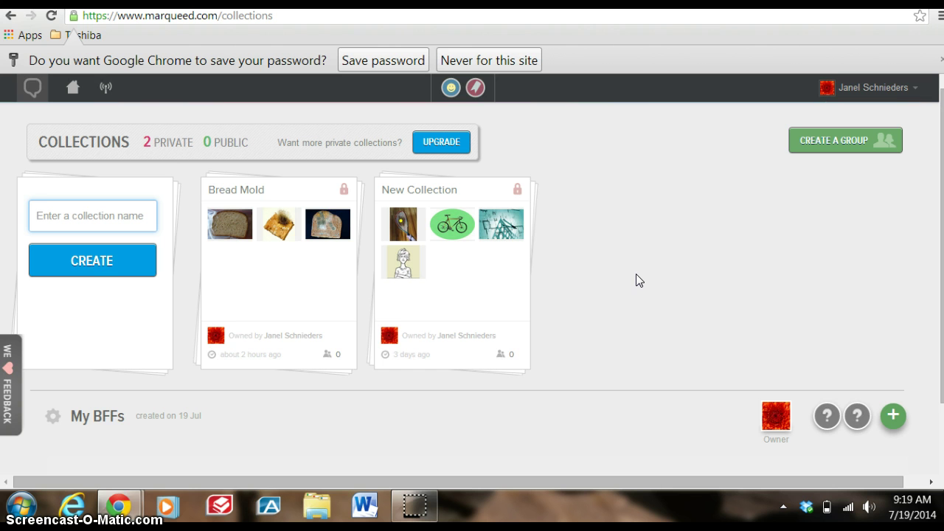
Open the Bread Mold collection showing bread1.jpg, bread2.jpg and bread3.jpg.
{"action": "left_click", "coordinate": [243, 289]}
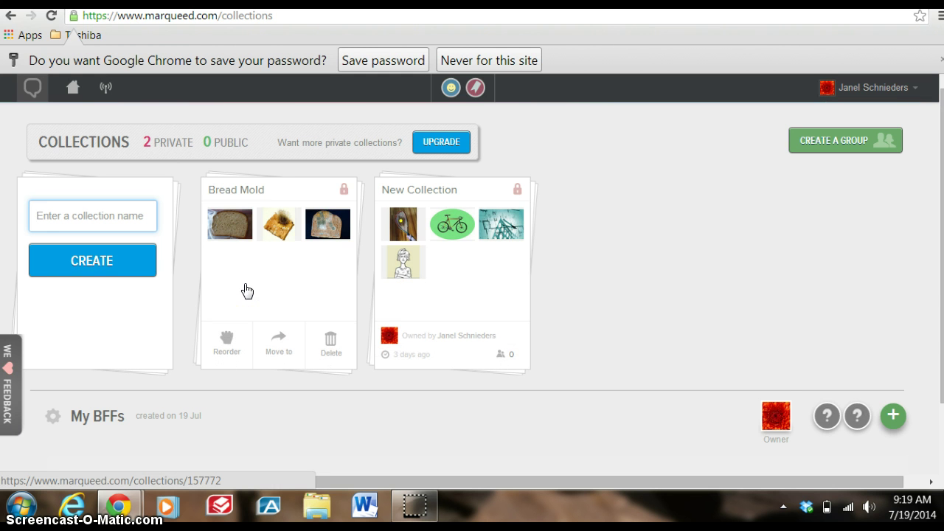
{"action": "left_click", "coordinate": [229, 198]}
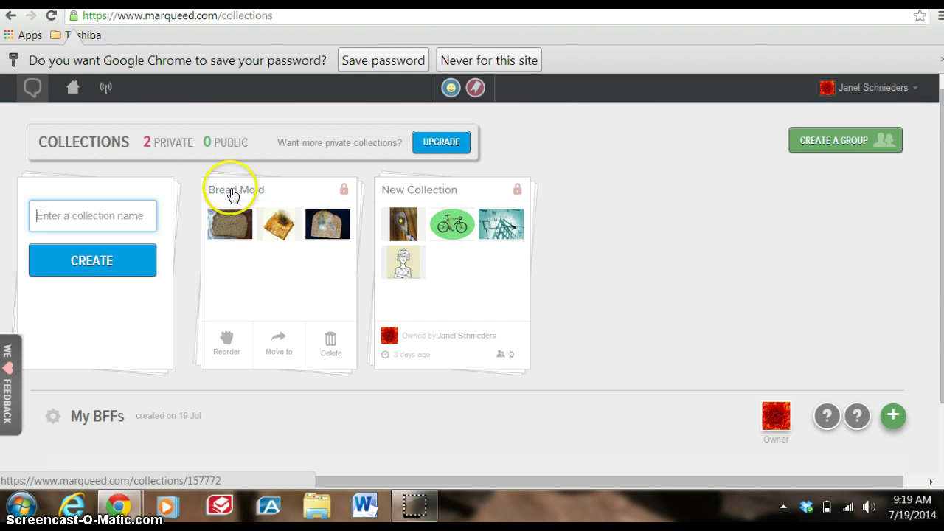
{"action": "left_click", "coordinate": [232, 196]}
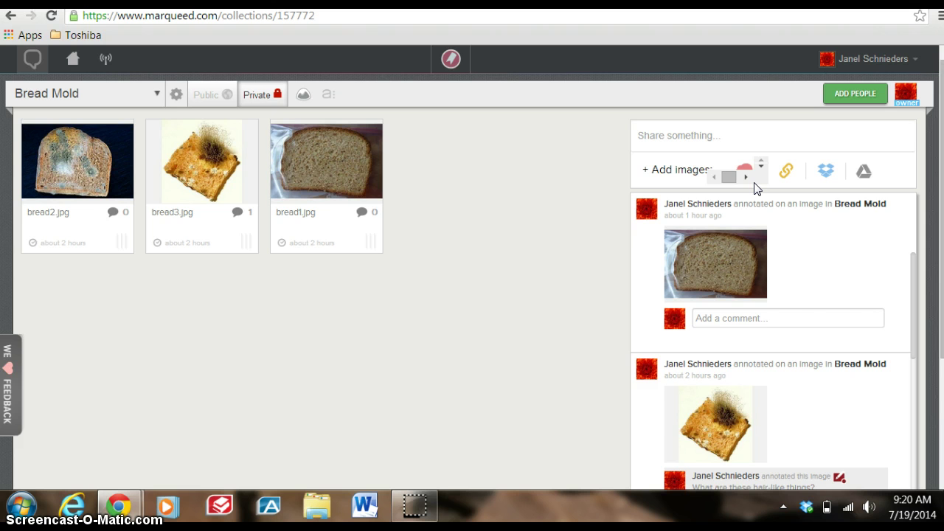
{"action": "left_click", "coordinate": [489, 269]}
Open the bread1.jpg thumbnail in the viewer, which has no annotations yet.
{"action": "left_click", "coordinate": [326, 209]}
{"action": "left_click", "coordinate": [314, 166]}
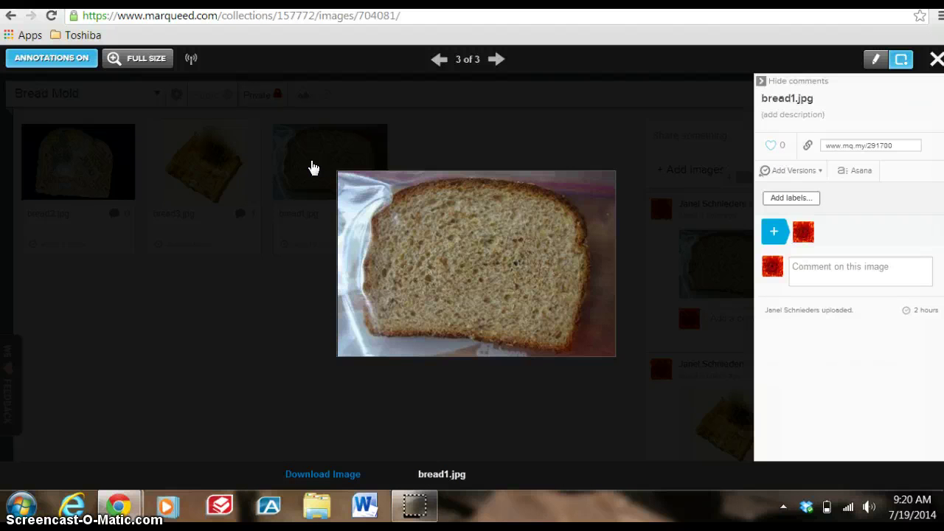
{"action": "left_click_drag", "start_coordinate": [333, 243], "coordinate": [480, 241]}
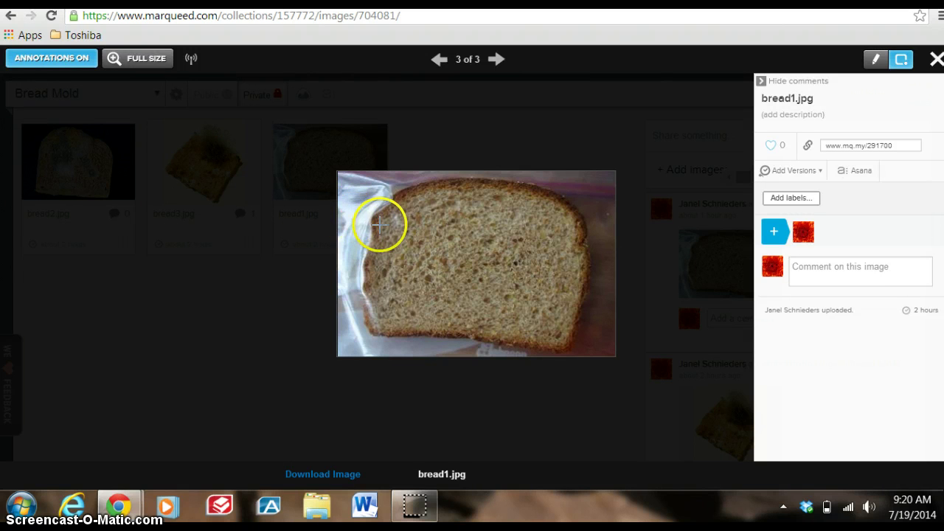
Box label 1 over the bread's center and type 'Day1 - Fresh slide of bread' as its comment.
{"action": "mouse_move", "coordinate": [378, 225]}
{"action": "left_mouse_down"}
{"action": "mouse_move", "coordinate": [381, 290]}
{"action": "mouse_move", "coordinate": [583, 302]}
{"action": "mouse_move", "coordinate": [576, 307]}
{"action": "left_mouse_up"}
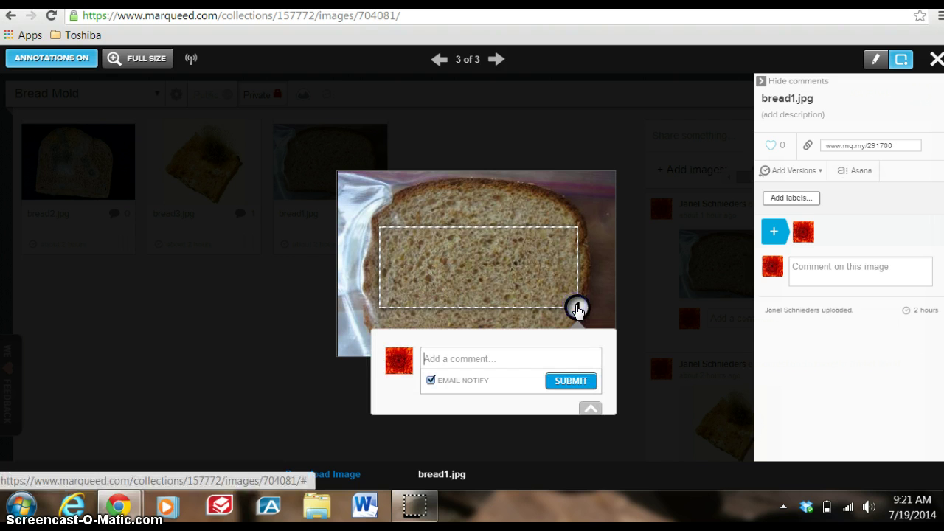
{"action": "left_click", "coordinate": [444, 359]}
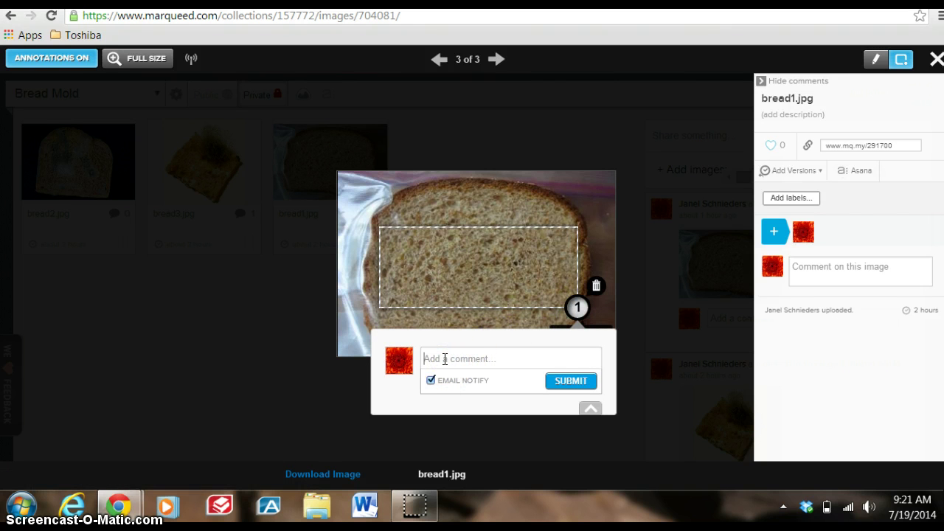
{"action": "type", "text": "Day"}
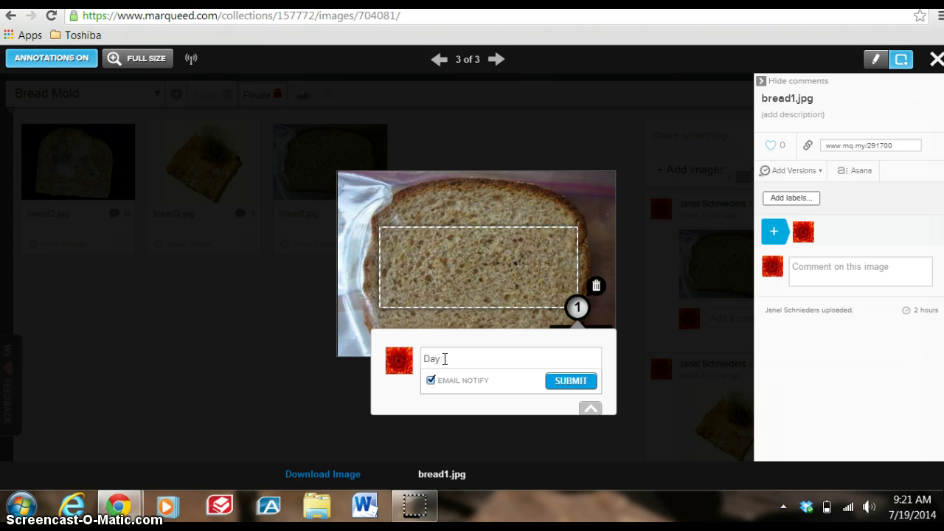
{"action": "type", "text": "1 - Fresh slide of bread"}
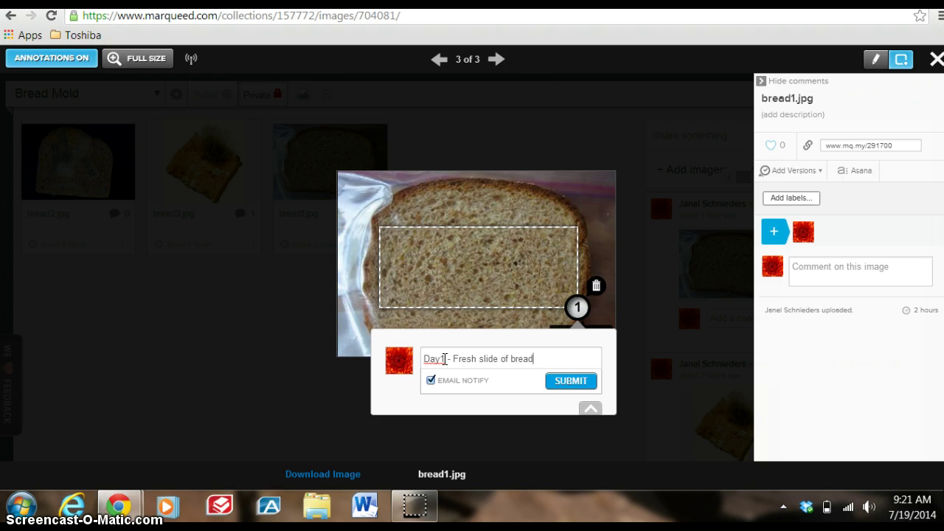
Submit the Day1 comment on label 1, then go back to bread3.jpg.
{"action": "left_click", "coordinate": [566, 380]}
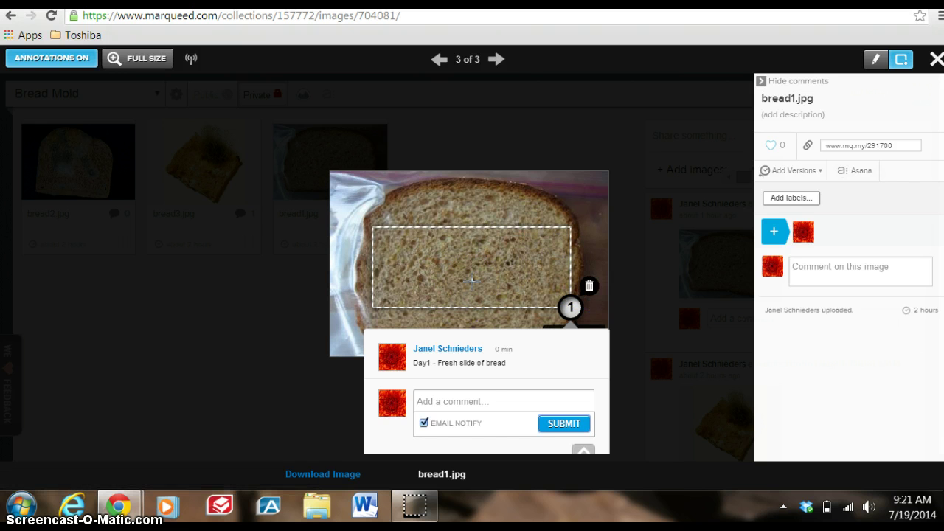
{"action": "left_click", "coordinate": [573, 177]}
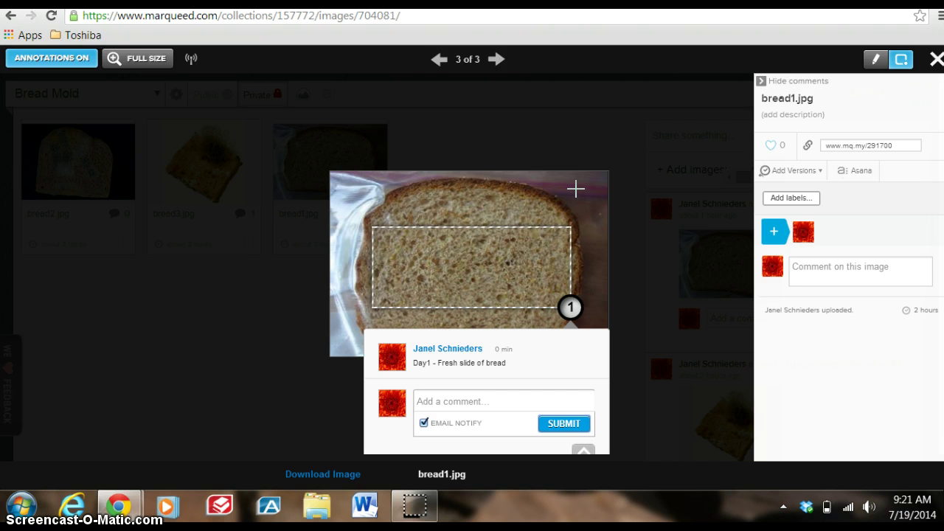
{"action": "left_click", "coordinate": [438, 60]}
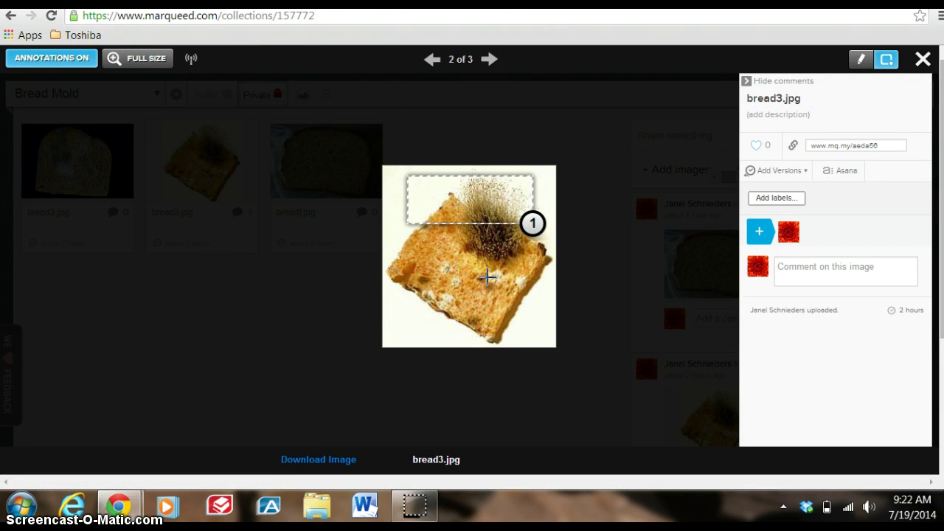
Show label 1's 'What are these hair-like things?' comment and cancel its deletion.
{"action": "left_click", "coordinate": [527, 243]}
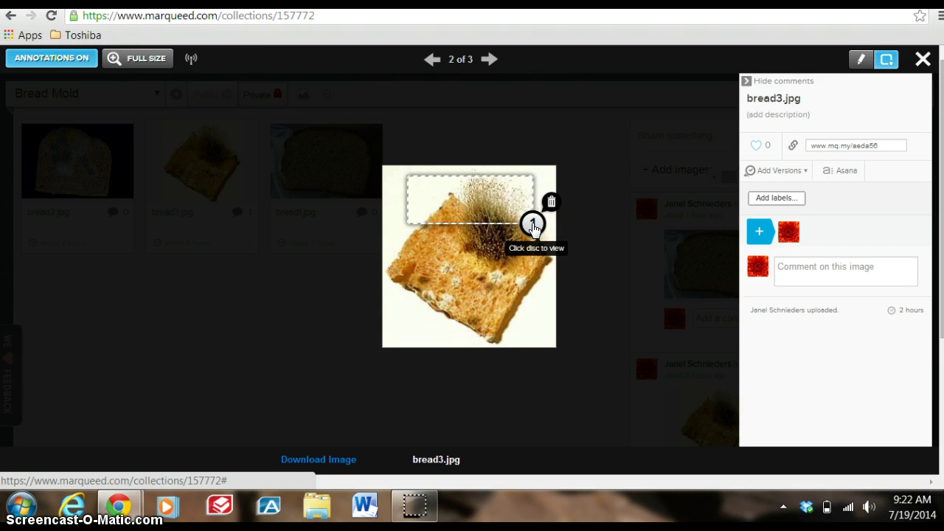
{"action": "left_click", "coordinate": [533, 226]}
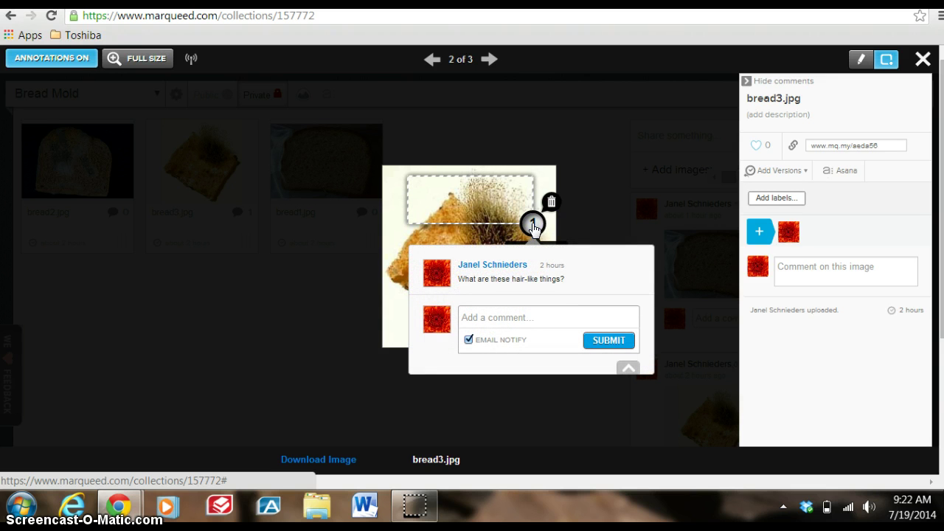
{"action": "left_click", "coordinate": [468, 280]}
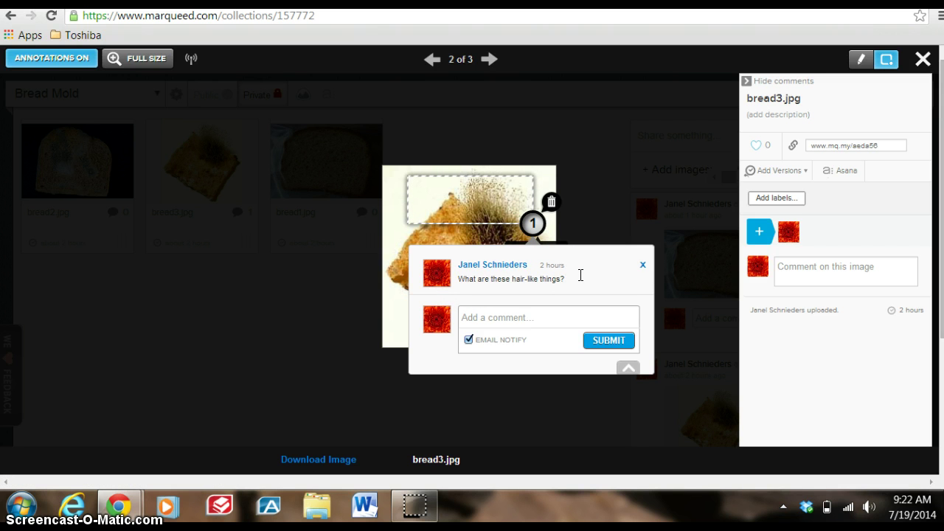
{"action": "left_click", "coordinate": [642, 264]}
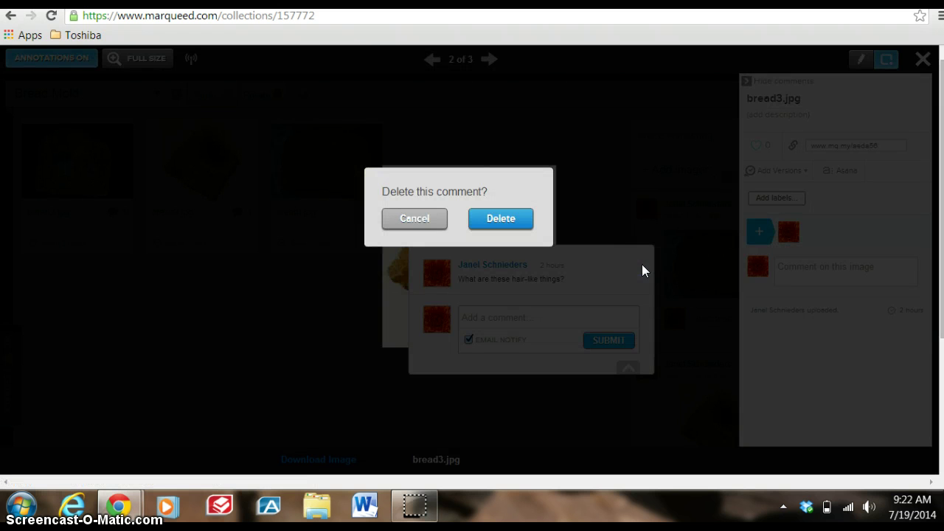
{"action": "left_click", "coordinate": [406, 222]}
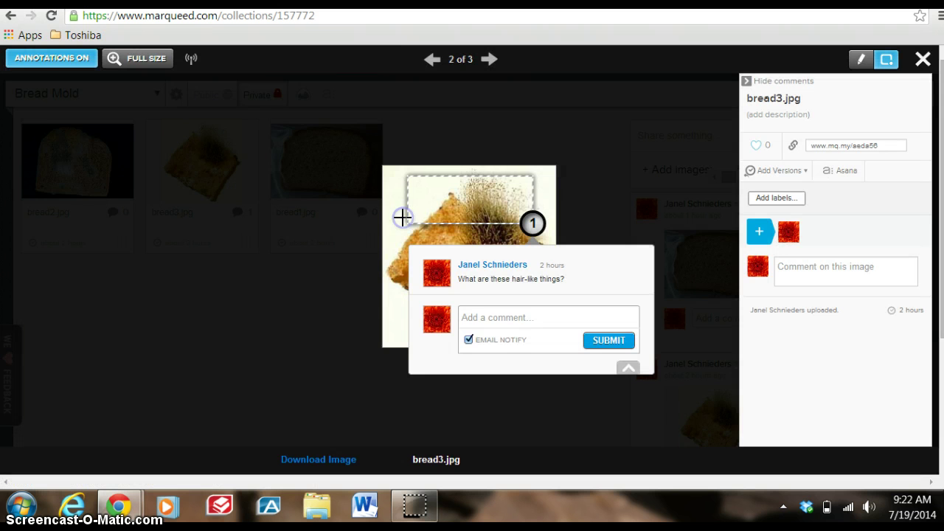
On bread2.jpg, box label 1 across the lower slice and post 'Day 5 - Mold is starting to grow.'.
{"action": "left_click", "coordinate": [432, 62]}
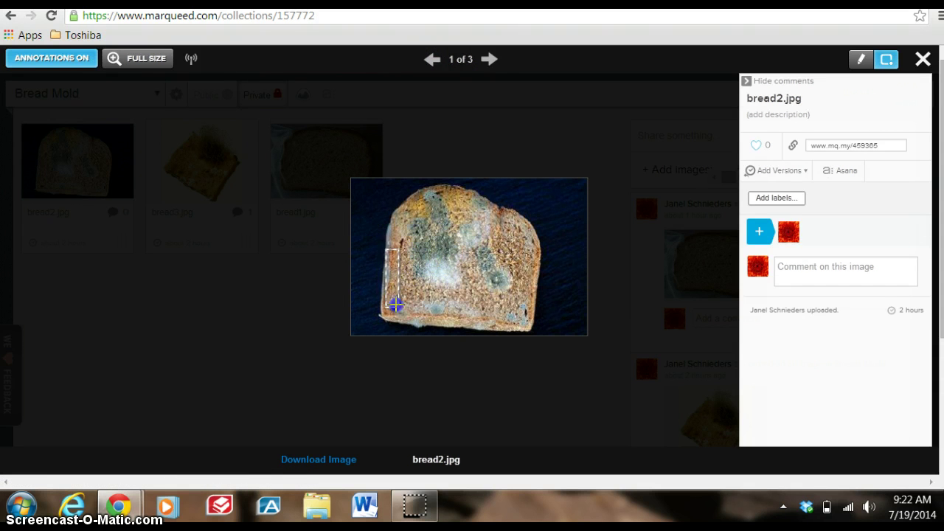
{"action": "left_click_drag", "start_coordinate": [457, 314], "coordinate": [537, 318]}
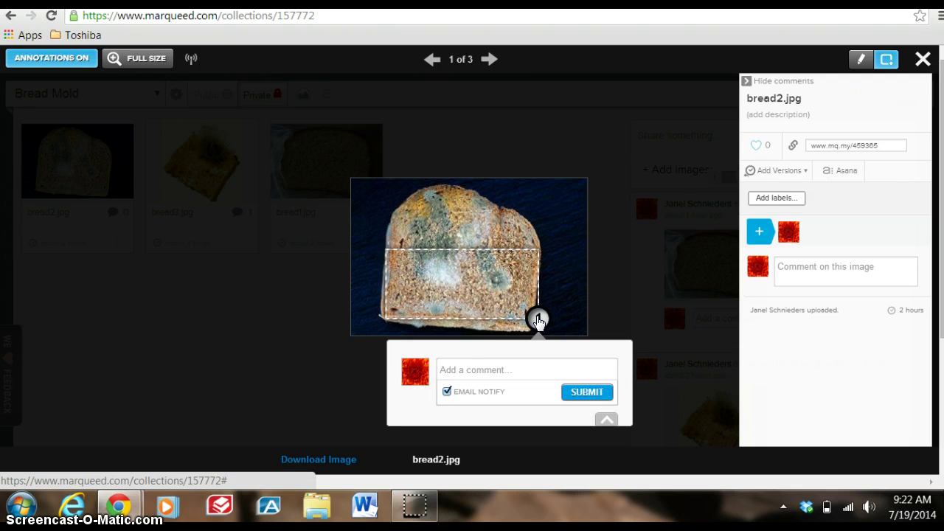
{"action": "left_click", "coordinate": [444, 371]}
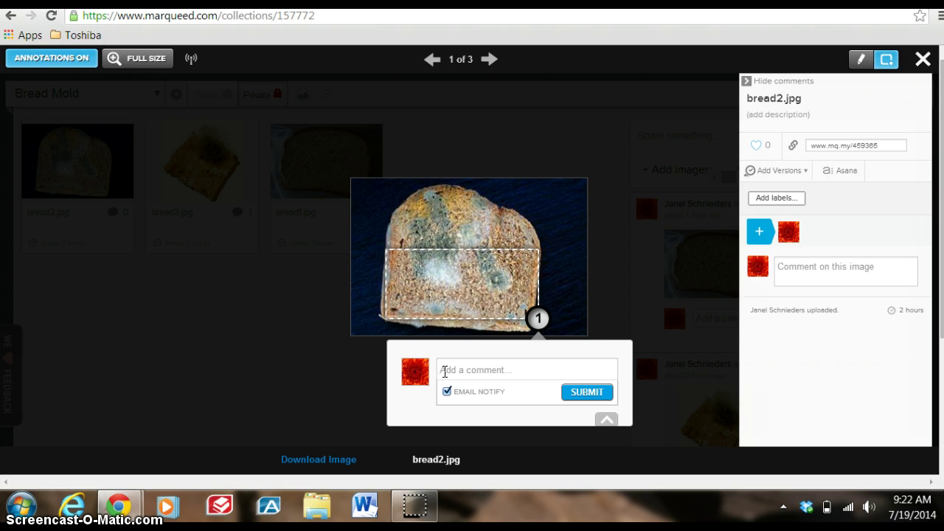
{"action": "type", "text": "Day"}
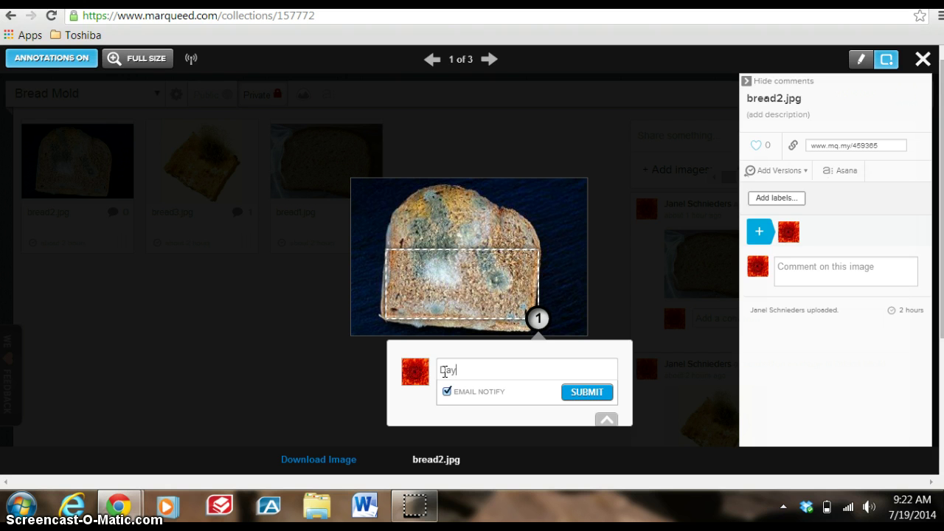
{"action": "type", "text": " 5 - Mold is starting to grow."}
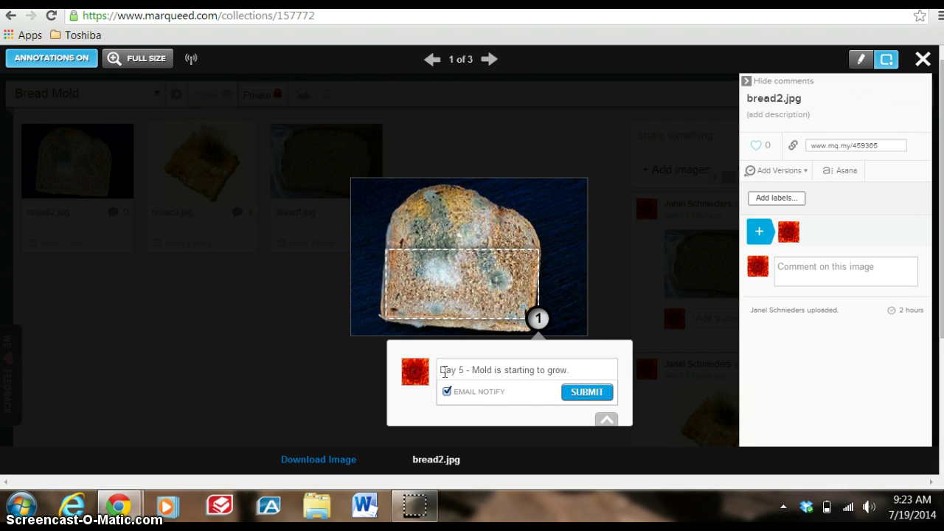
{"action": "left_click", "coordinate": [590, 396]}
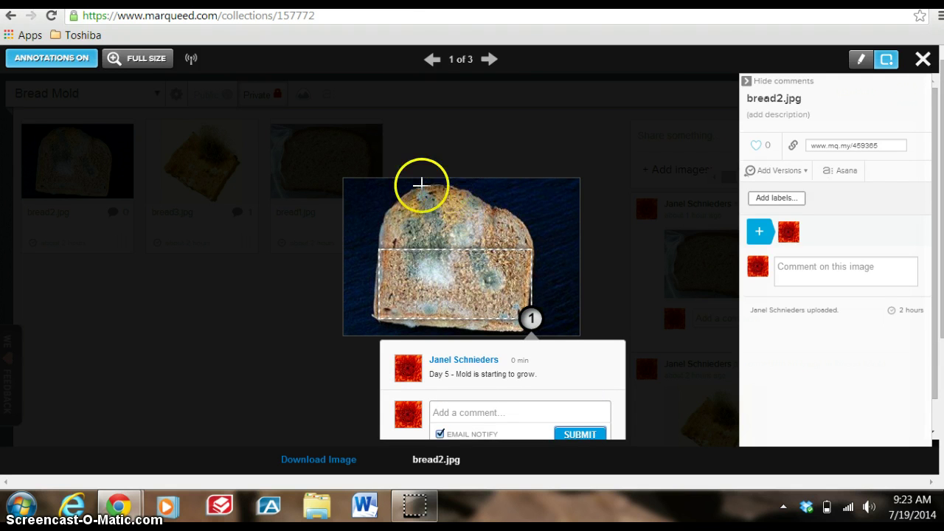
Draw label box 2 across the bread2 slice's top and type 'what is happening below?'.
{"action": "left_click_drag", "start_coordinate": [386, 192], "coordinate": [385, 212]}
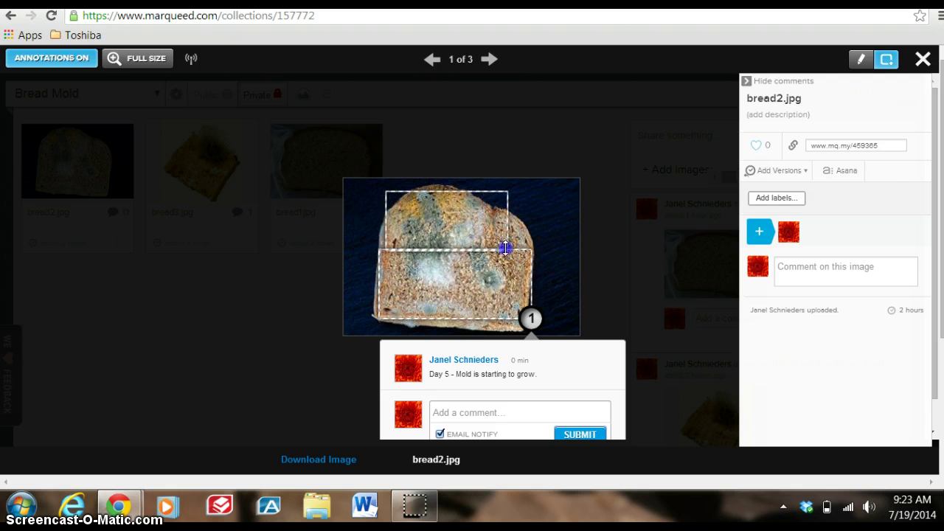
{"action": "left_click_drag", "start_coordinate": [505, 248], "coordinate": [571, 245]}
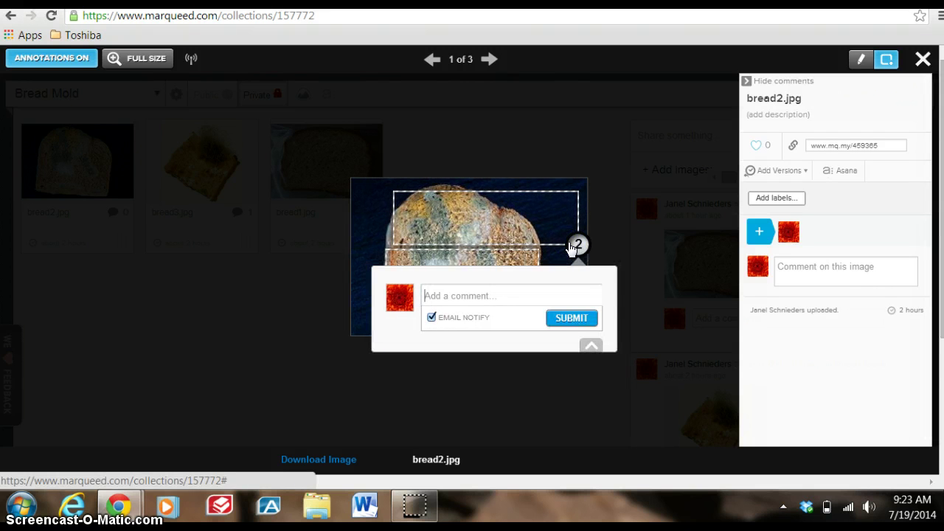
{"action": "left_click", "coordinate": [462, 298]}
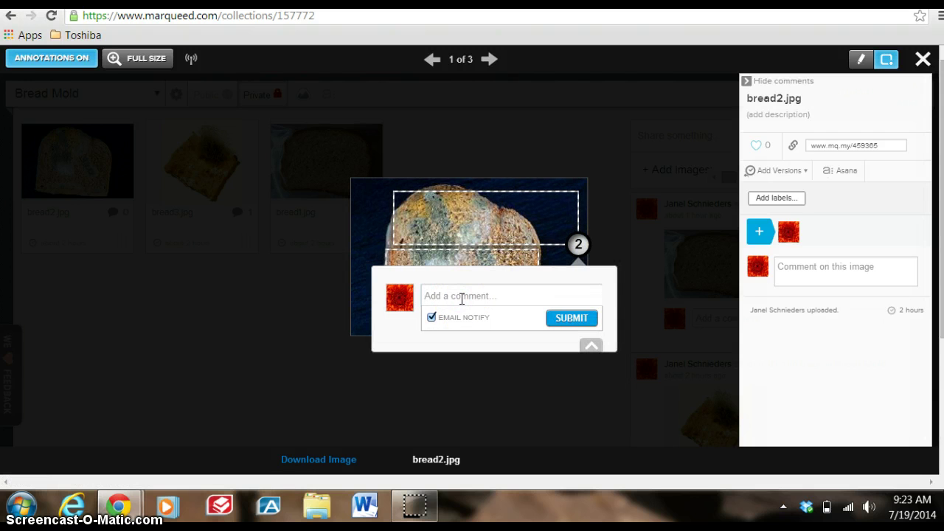
{"action": "type", "text": "If this is that's happenin"}
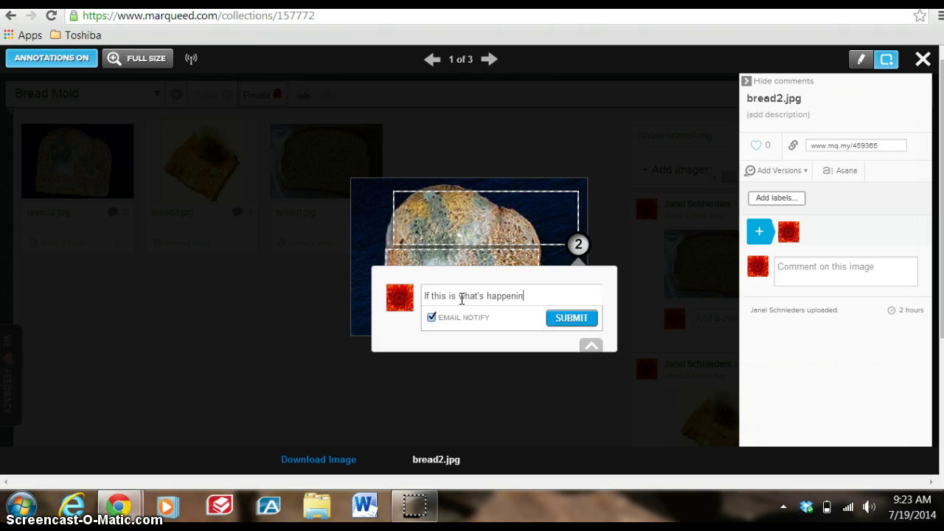
{"action": "type", "text": "g on the surfa"}
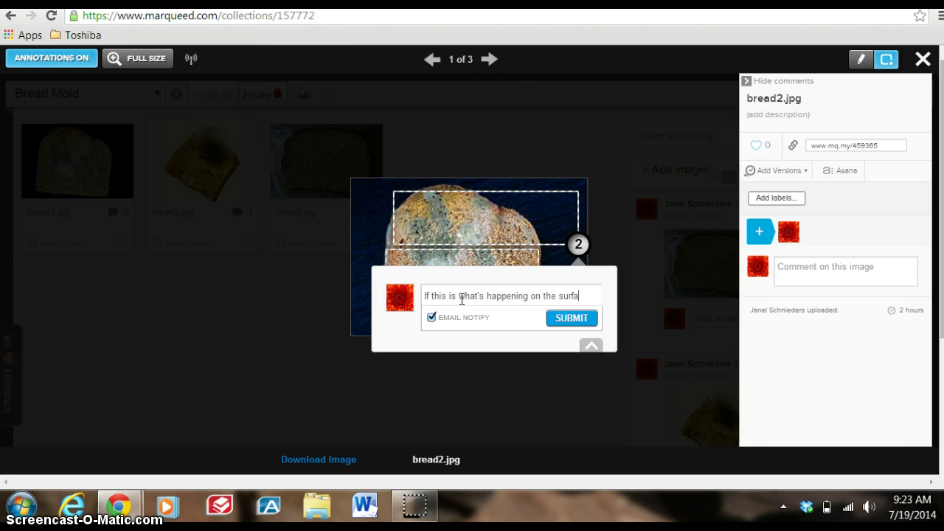
{"action": "type", "text": "ce, what is ha"}
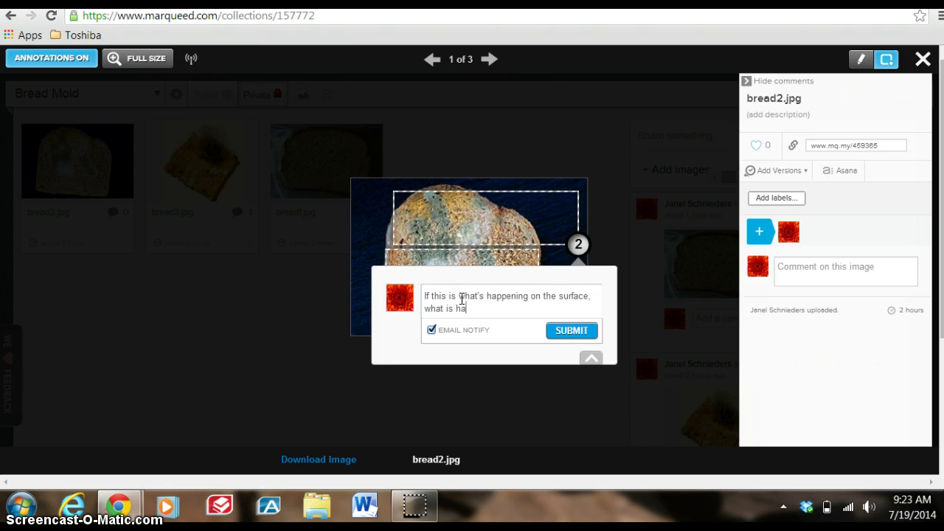
{"action": "type", "text": "ppening bel"}
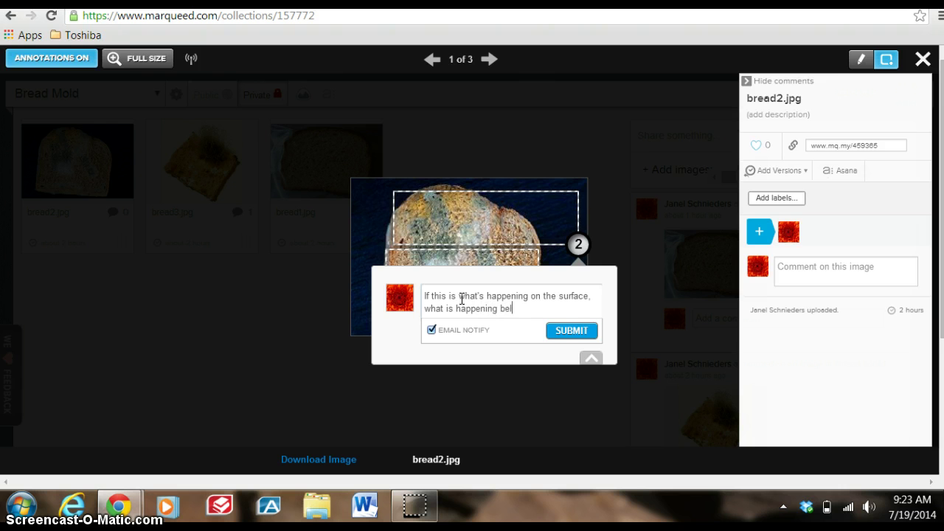
{"action": "type", "text": "ow?"}
Post the question on label 2 with Email Notify turned off.
{"action": "left_click", "coordinate": [569, 334]}
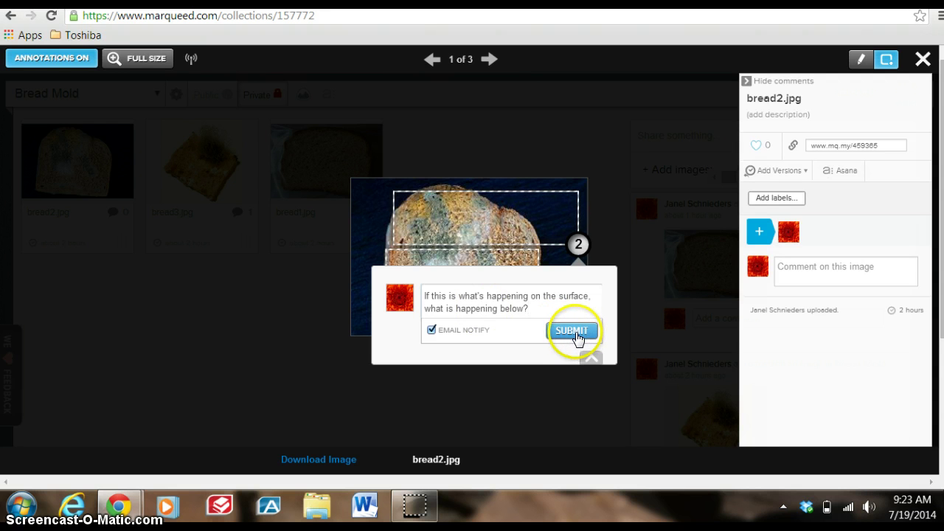
{"action": "left_click_drag", "start_coordinate": [576, 339], "coordinate": [430, 332]}
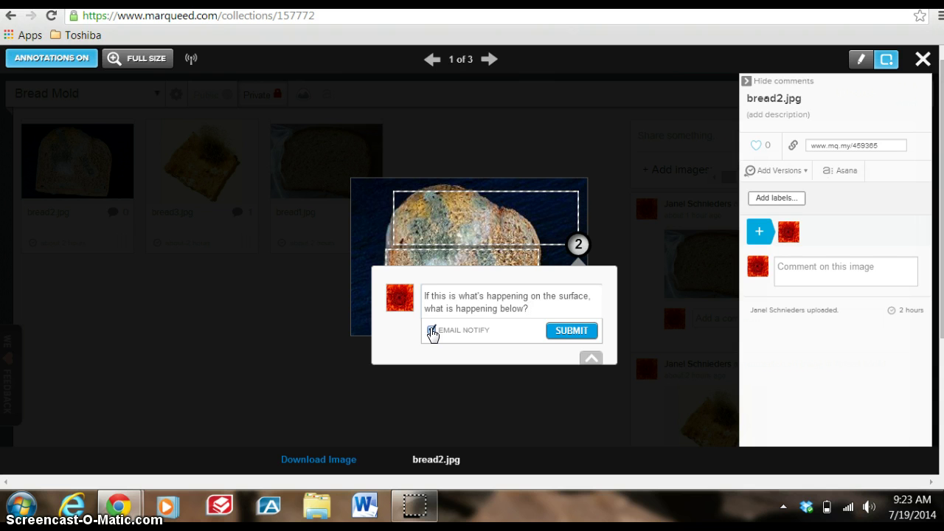
{"action": "left_click", "coordinate": [431, 330]}
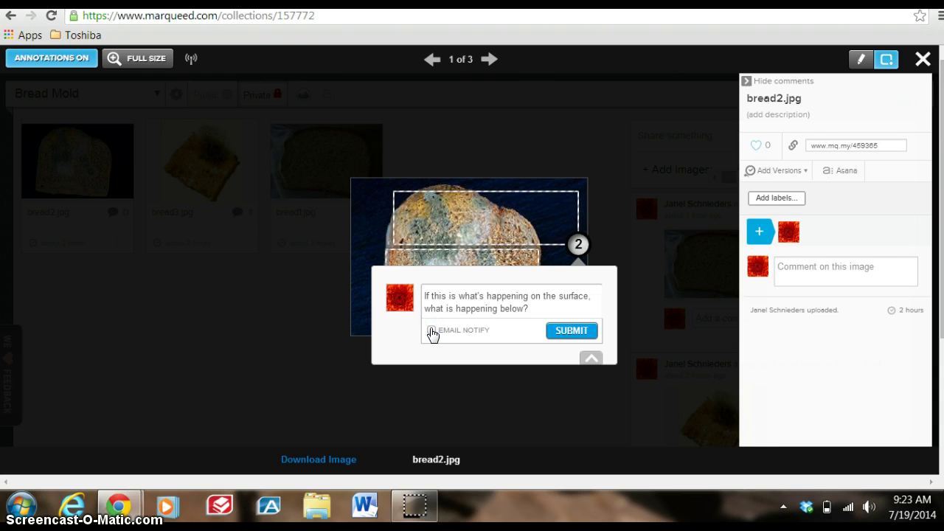
{"action": "left_click", "coordinate": [567, 331]}
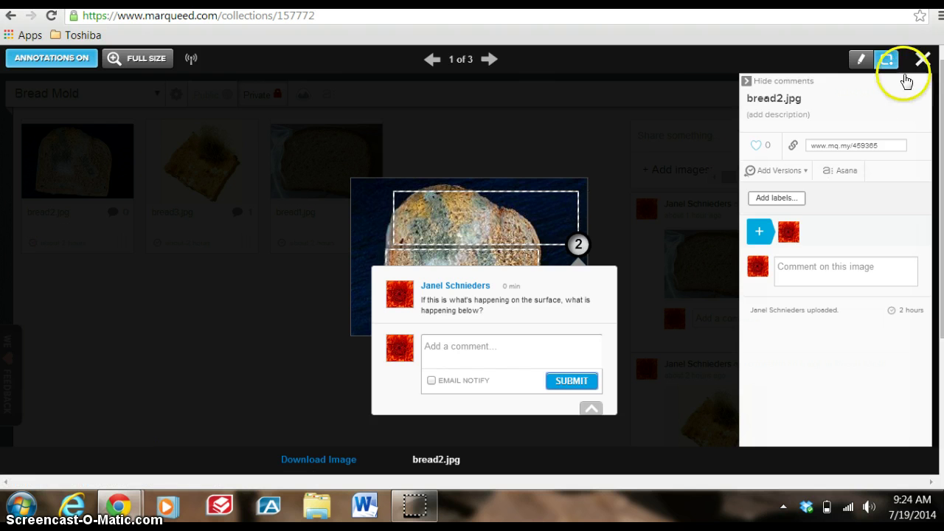
Close the bread2.jpg viewer and review the Bread Mold collection listing bread2, bread3 and bread1.
{"action": "left_click", "coordinate": [921, 59]}
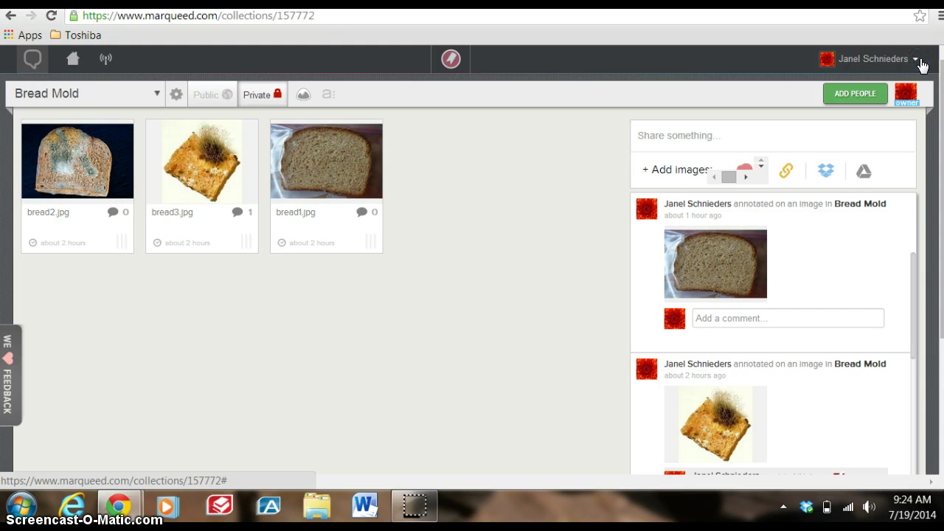
{"action": "left_click", "coordinate": [772, 264]}
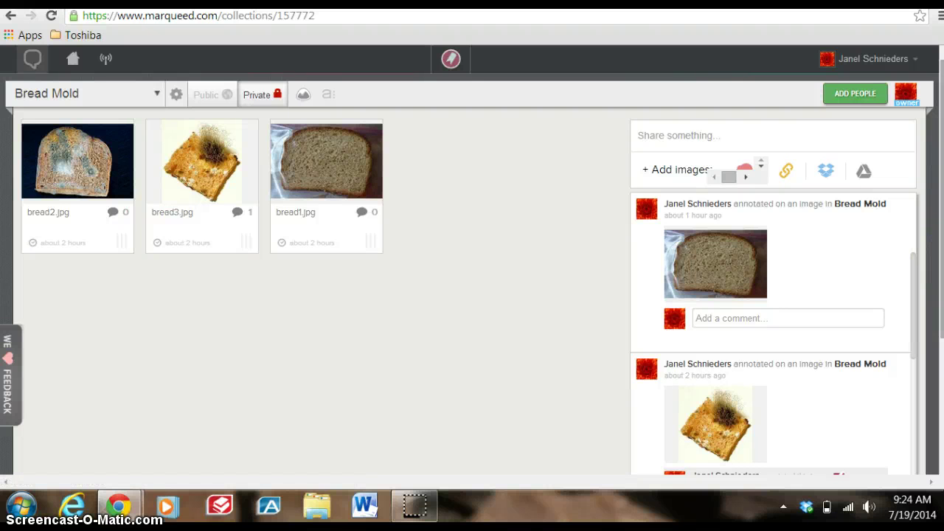
{"action": "scroll", "coordinate": [472, 266], "scroll_direction": "down", "scroll_amount": 1}
{"action": "scroll", "coordinate": [472, 266], "scroll_direction": "up", "scroll_amount": 1}
{"action": "left_click", "coordinate": [850, 96]}
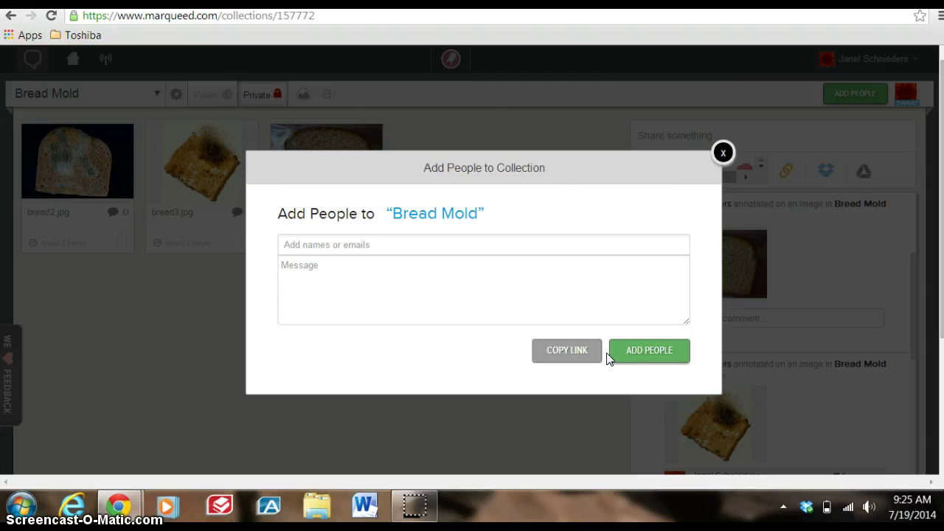
{"action": "key", "text": "Tab"}
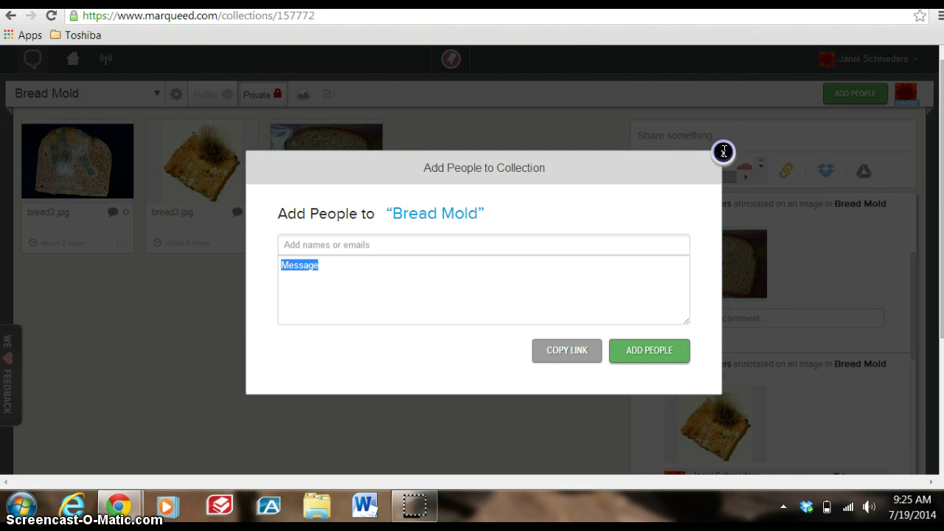
Dismiss the add-people dialog without inviting anyone and go to the Collections overview at My BFFs.
{"action": "left_click", "coordinate": [724, 151]}
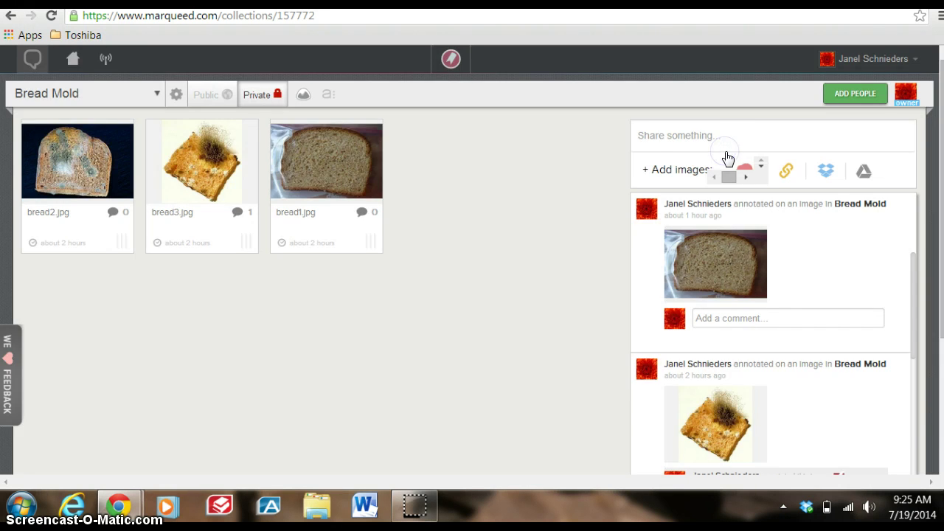
{"action": "left_click", "coordinate": [72, 62]}
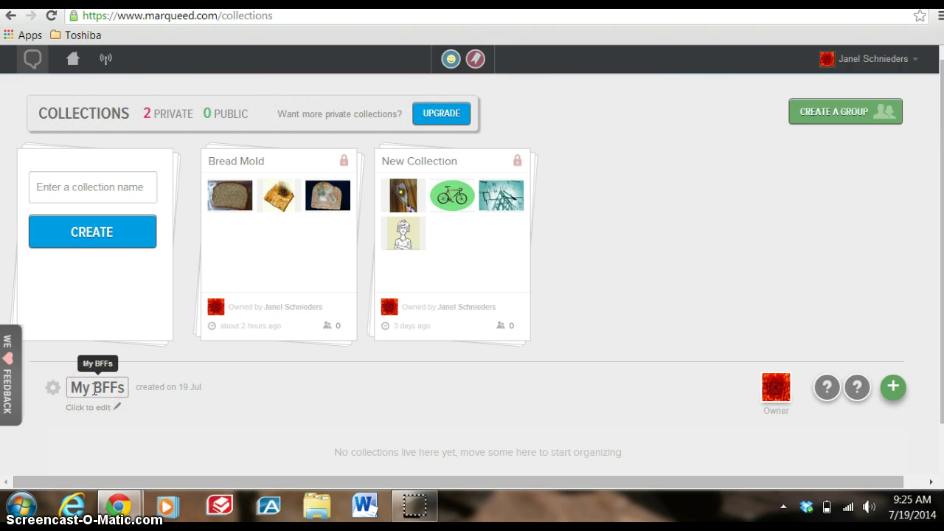
{"action": "left_click", "coordinate": [92, 389]}
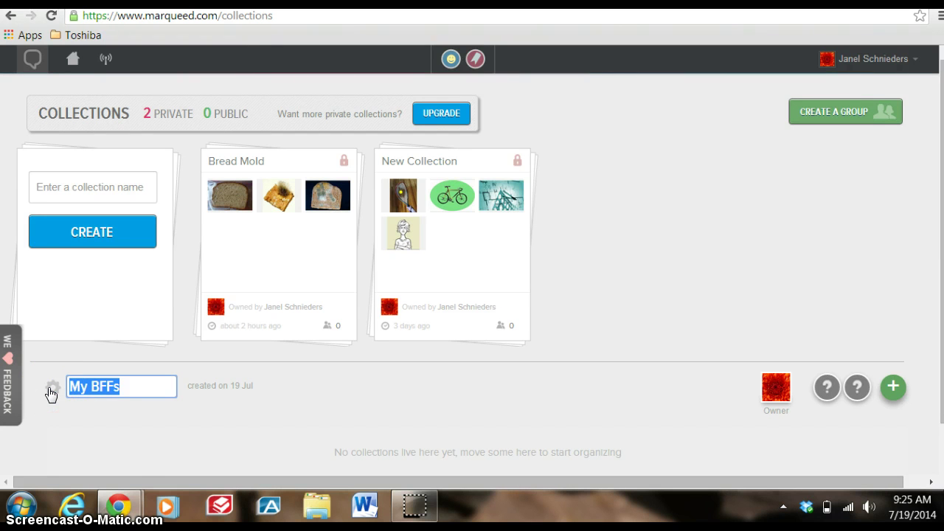
Open the My BFFs group's settings options, then dismiss them.
{"action": "left_click", "coordinate": [51, 391]}
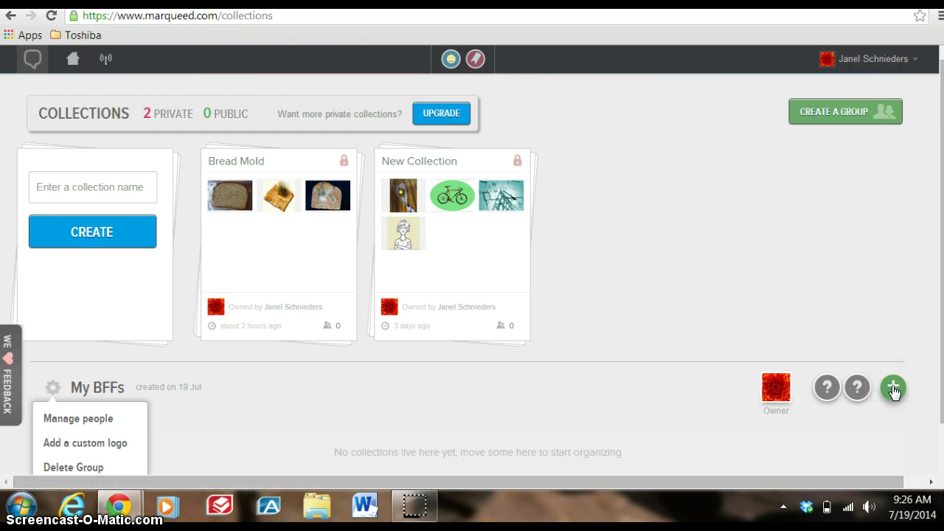
{"action": "left_click", "coordinate": [820, 271]}
{"action": "left_click", "coordinate": [805, 261]}
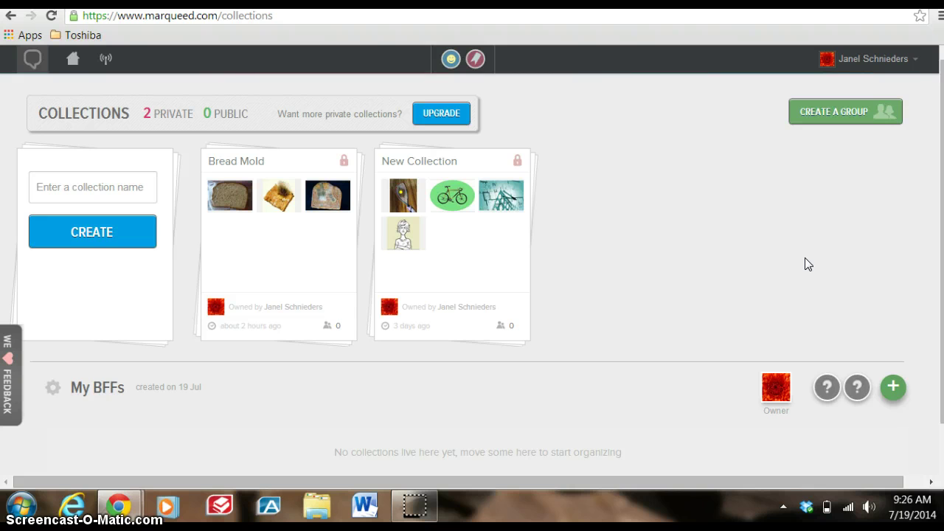